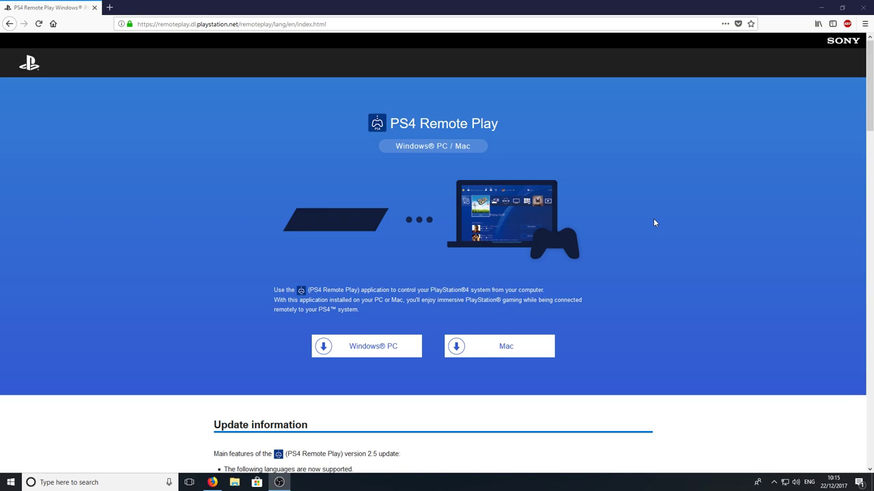
Download the Windows PC version of PS4 Remote Play and save RemotePlayInstaller.exe
scroll(642, 235, down, 5)
scroll(641, 238, up, 5)
click(376, 349)
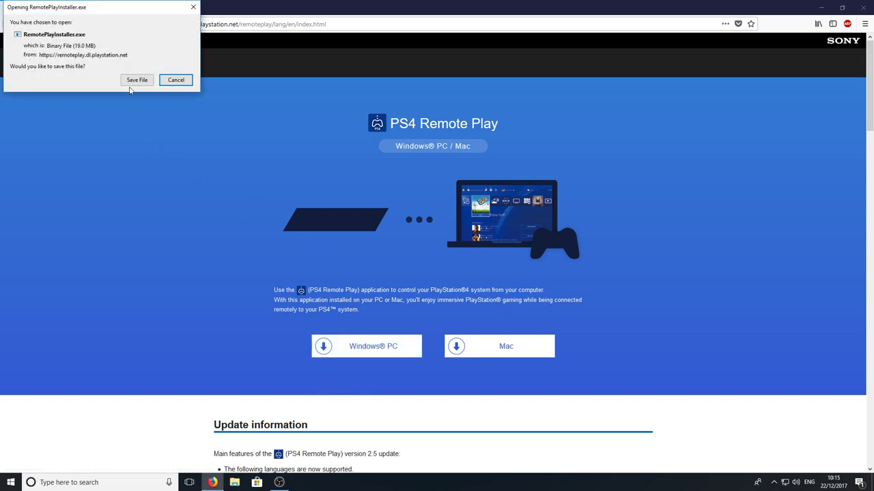
click(136, 81)
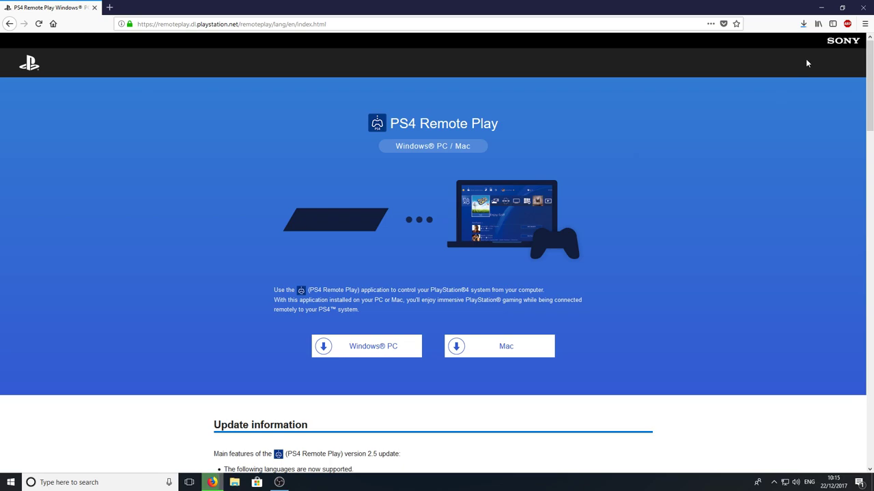
Run the downloaded RemotePlayInstaller.exe and accept the End-User License Agreement in the setup wizard
click(804, 24)
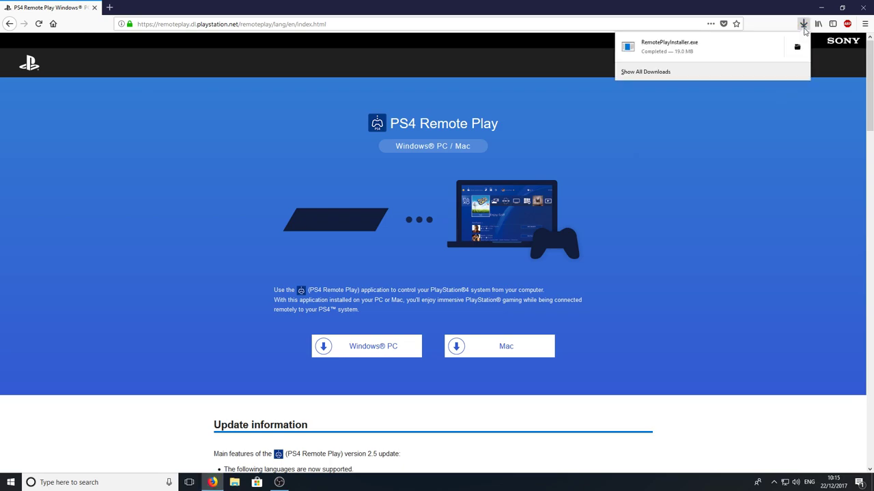
click(683, 45)
key(Return)
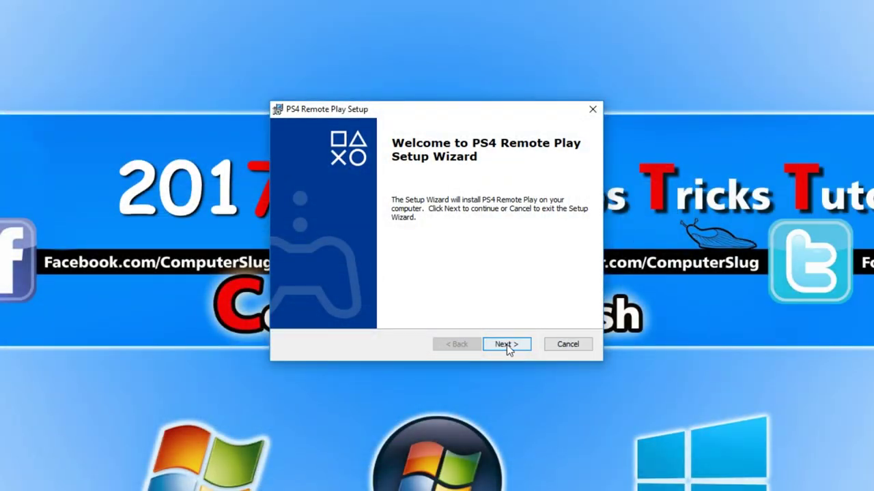
click(506, 343)
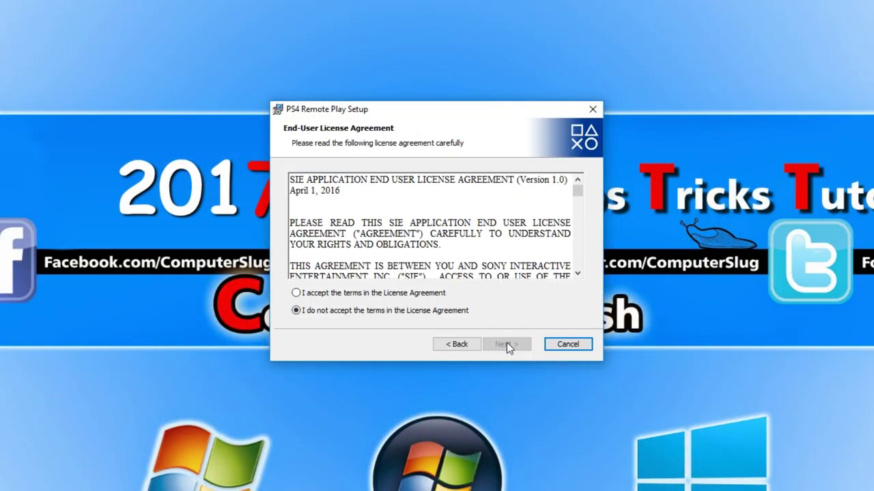
click(353, 298)
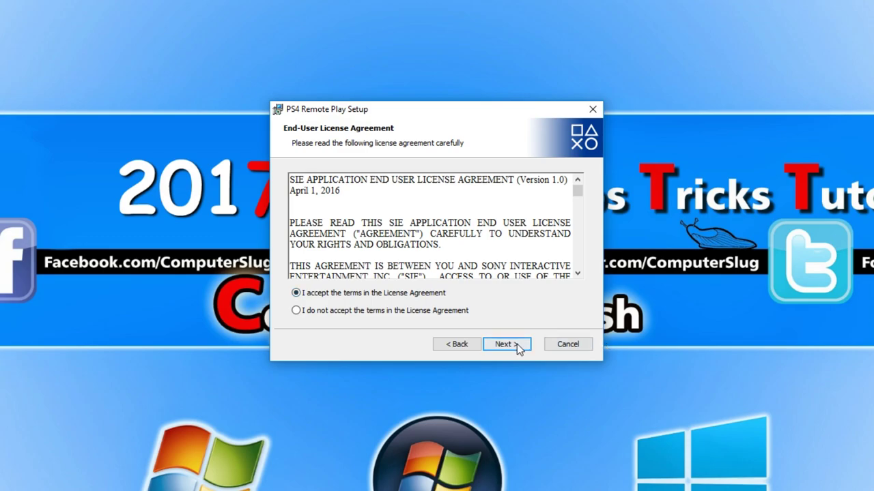
click(517, 344)
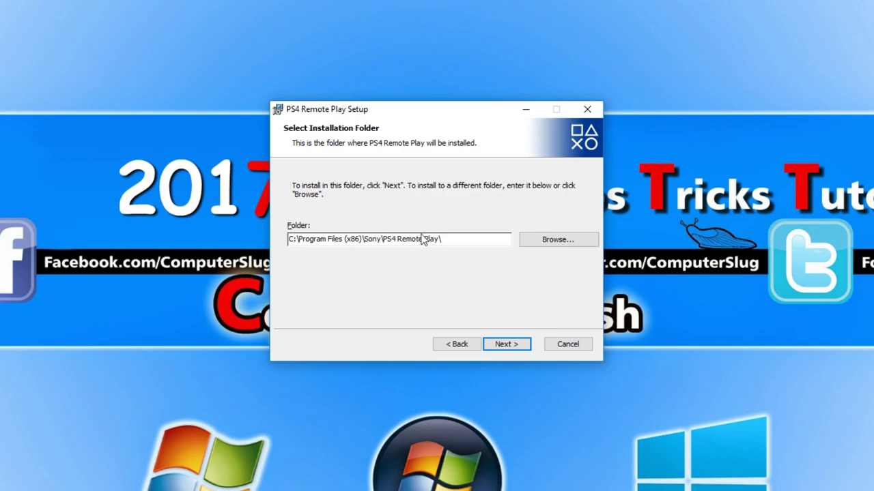
Change the installation folder's drive letter to D, install PS4 Remote Play and finish the setup wizard
key(BackSpace)
text(D)
click(503, 347)
click(503, 348)
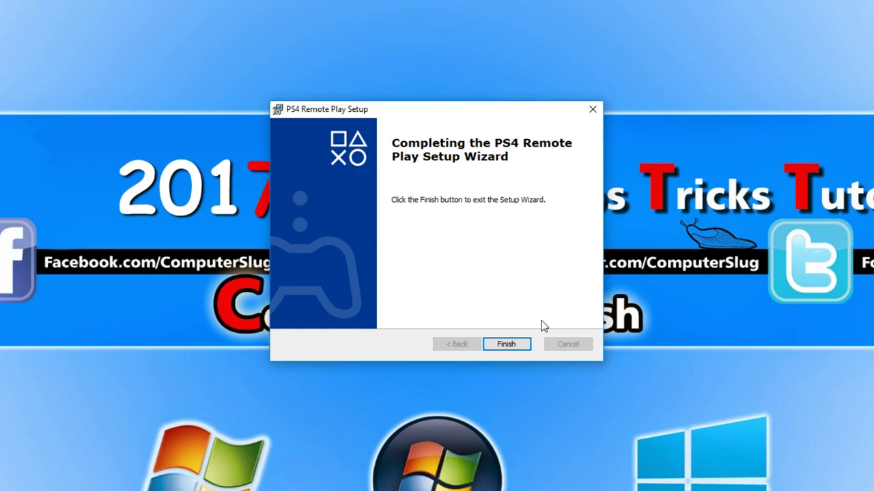
click(522, 345)
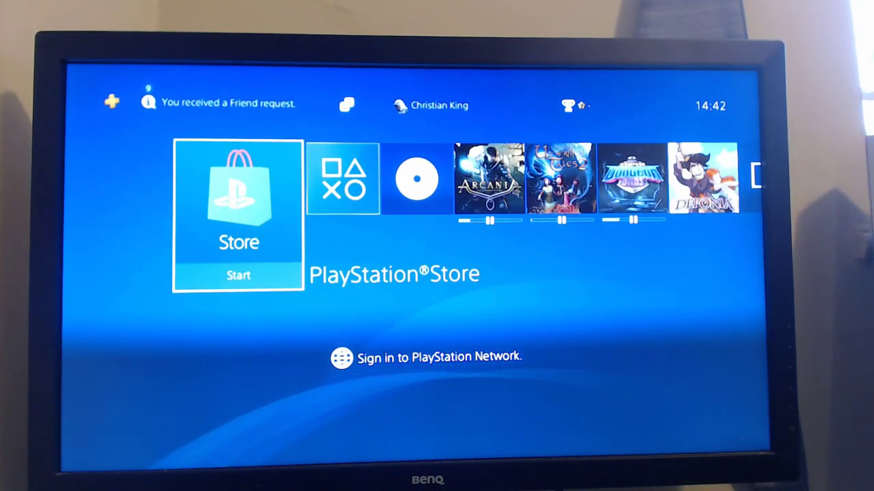
Switch to the PS4 console and open its Settings from the home screen
key(Up)
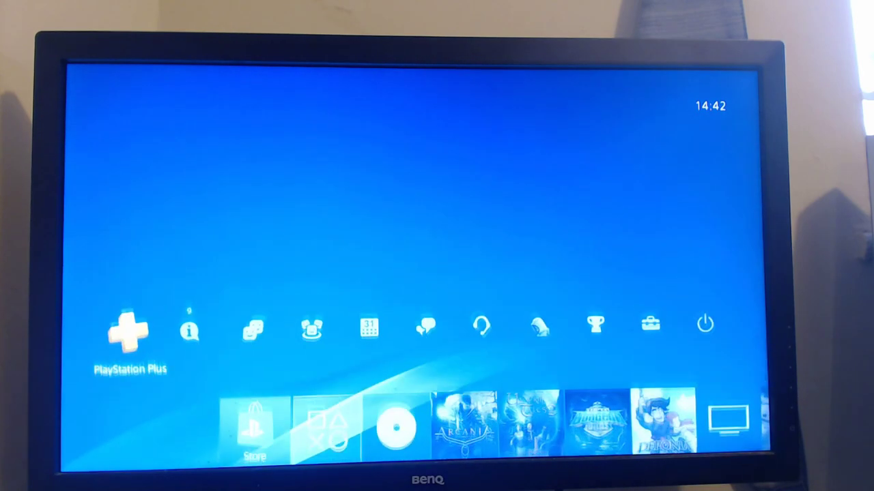
key(Right)
key(Right)
key(Right)
key(Right)
key(Right)
key(Right)
key(Right)
key(Right)
key(Right)
key(Return)
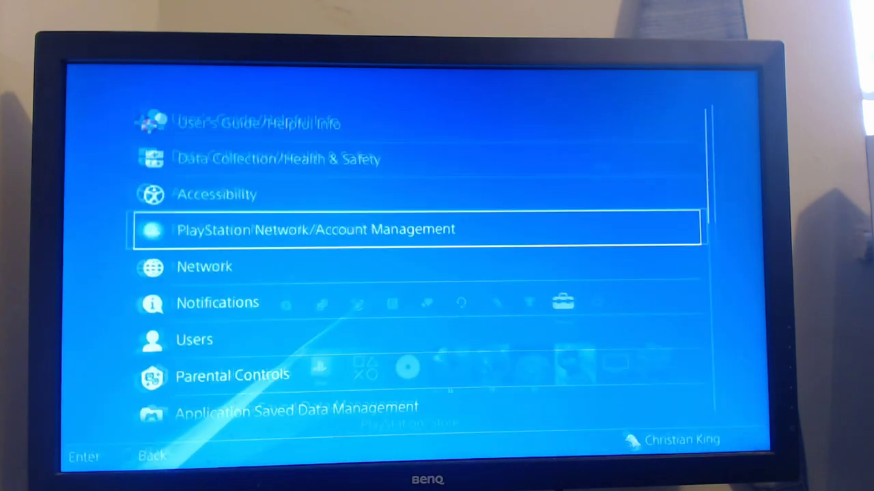
Open Remote Play Connection Settings and check the Enable Remote Play and Connect Directly with PS Vita/PS TV options
key(Down)
key(Down)
key(Down)
key(Down)
key(Down)
key(Down)
key(Down)
key(Down)
key(Down)
key(Down)
key(Down)
key(Down)
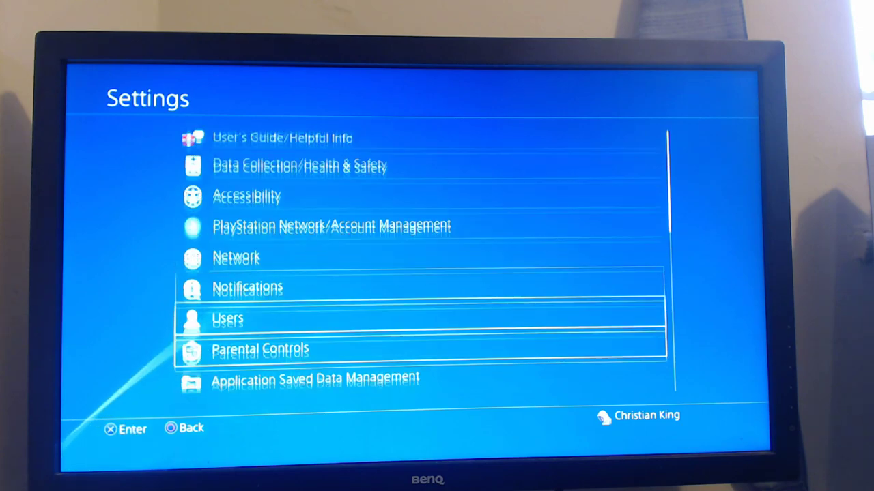
key(Down)
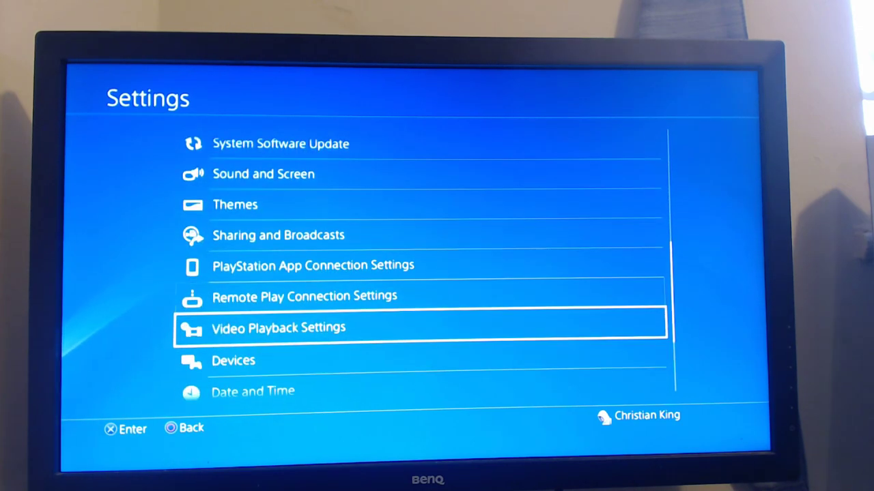
key(Up)
key(Return)
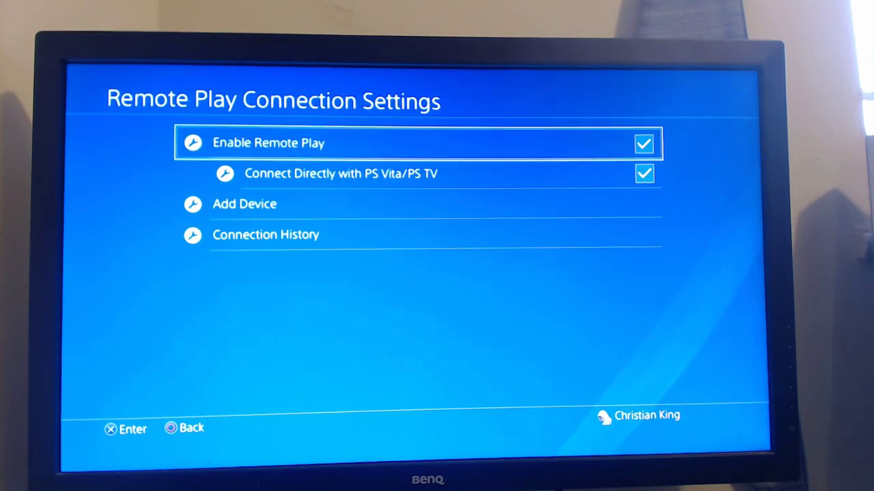
key(Down)
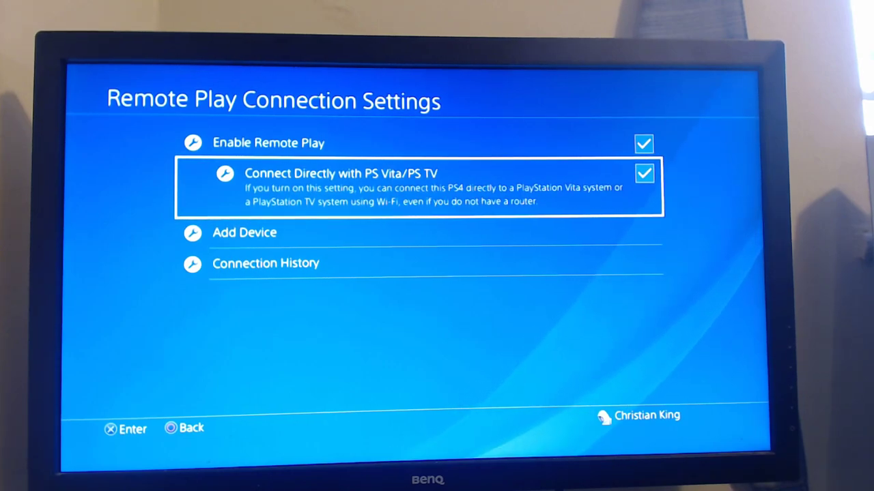
Disconnect the DUALSHOCK 4 controller from the console in the Bluetooth Devices settings
key(Escape)
key(Down)
key(Down)
key(Down)
key(Down)
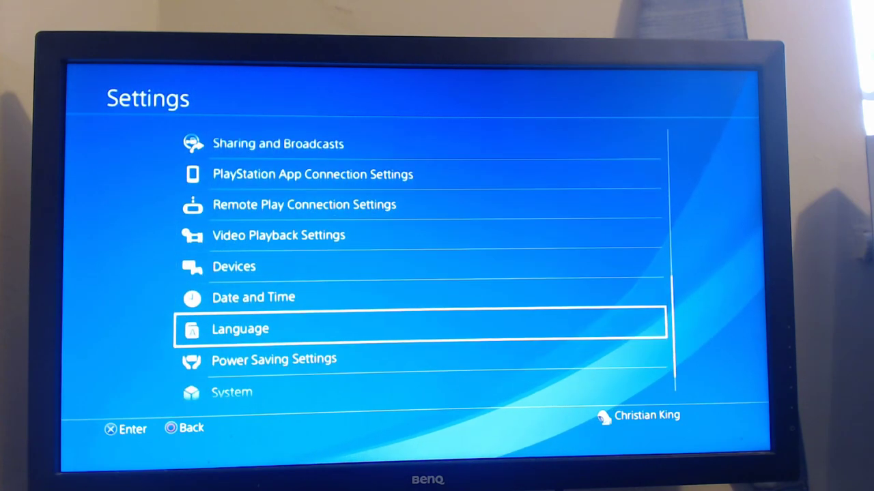
key(Up)
key(Up)
key(Return)
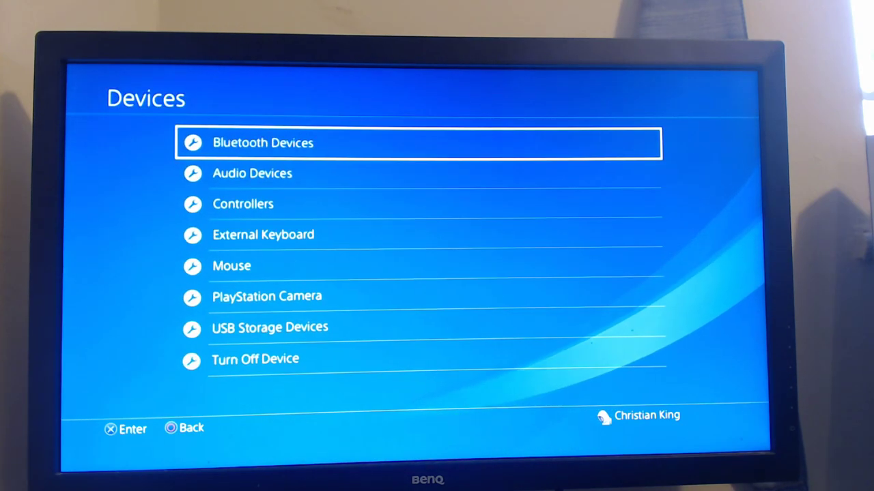
key(Return)
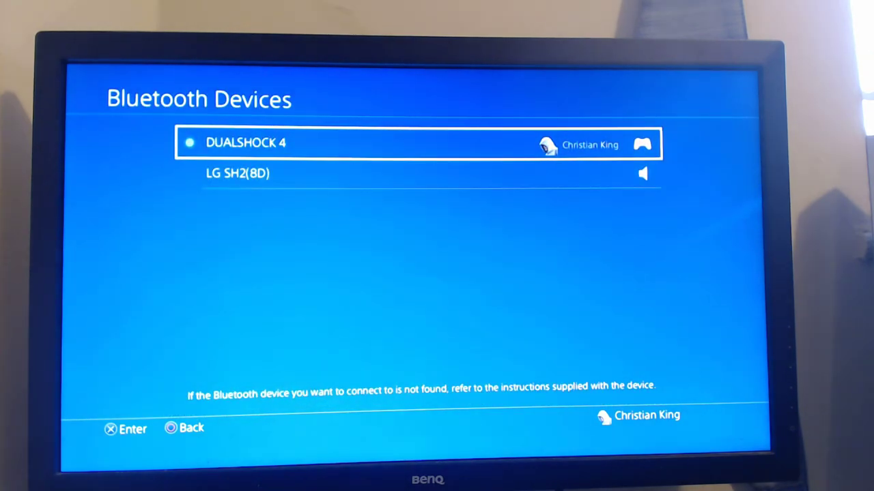
key(Return)
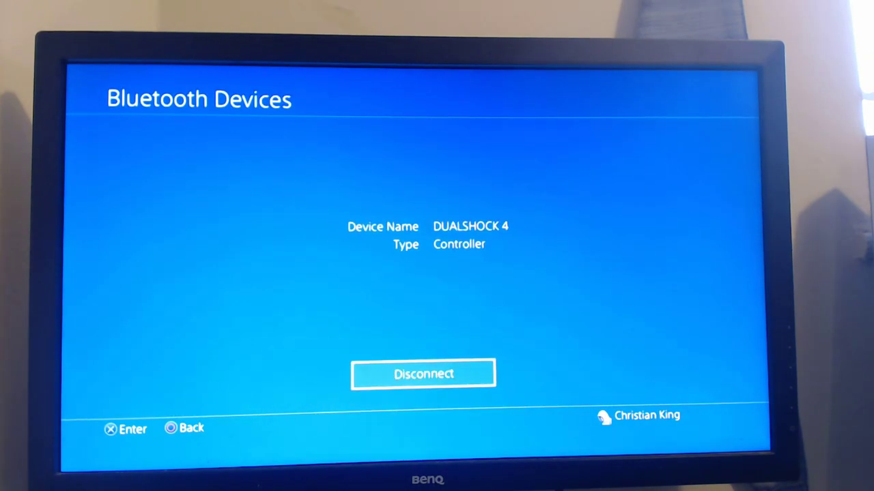
key(Return)
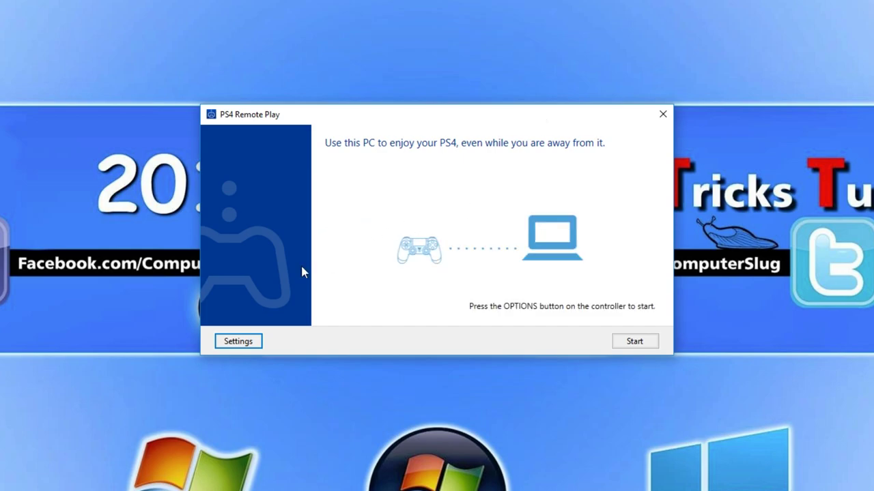
In the PC's PS4 Remote Play settings, try the Best (1080p) resolution and settle on High (720p)
click(246, 344)
click(385, 162)
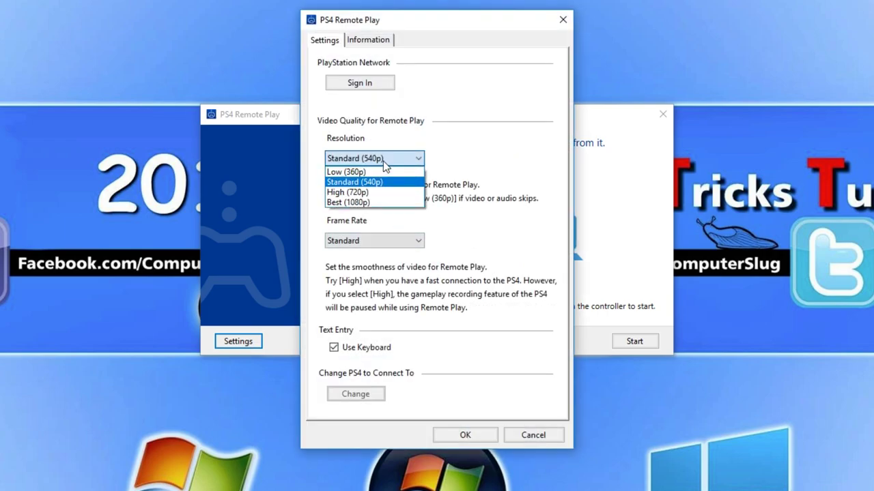
click(370, 203)
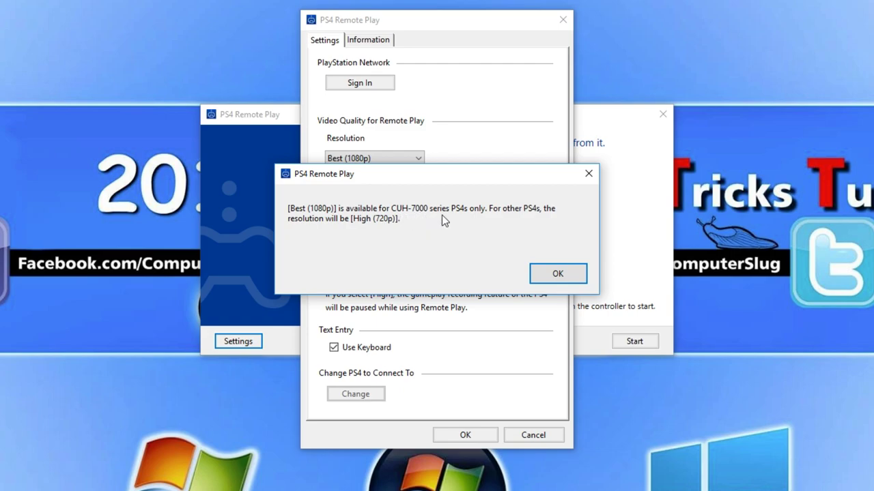
click(556, 273)
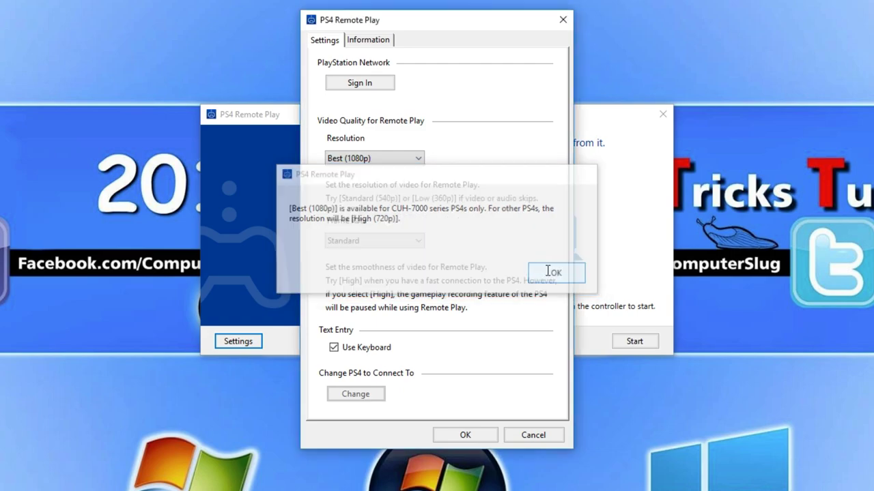
click(380, 162)
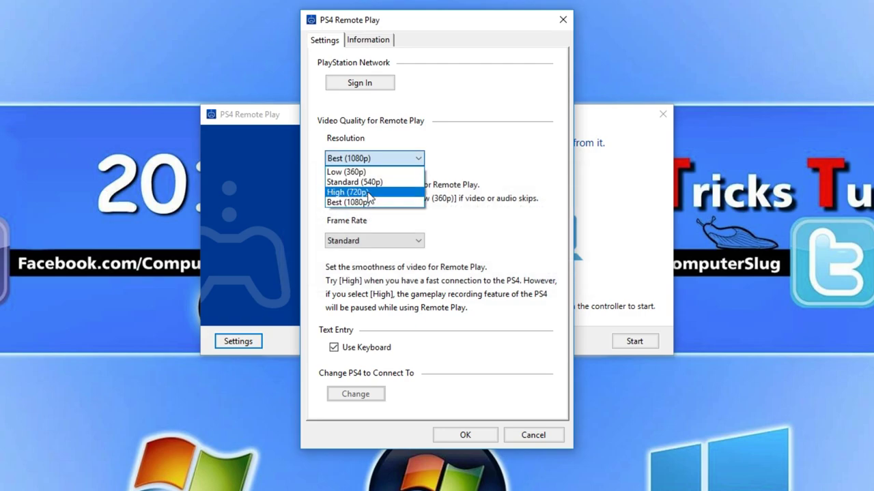
click(369, 193)
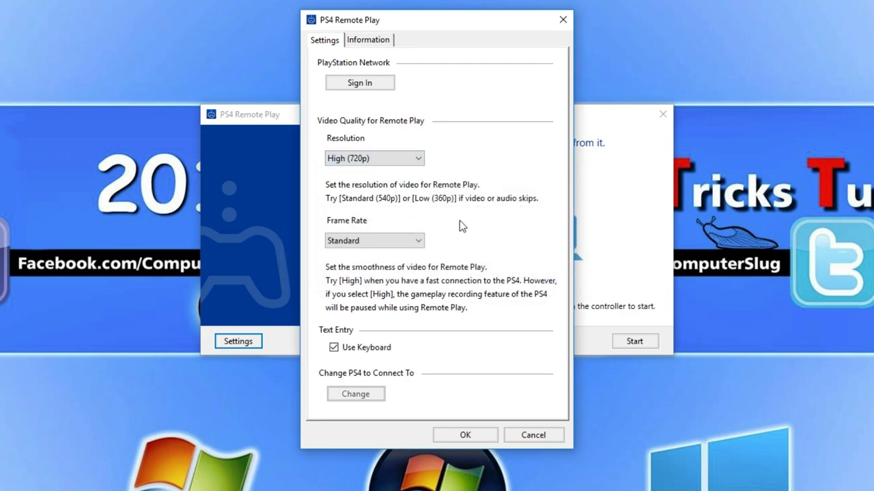
Set the Remote Play frame rate to High and save the settings
click(396, 244)
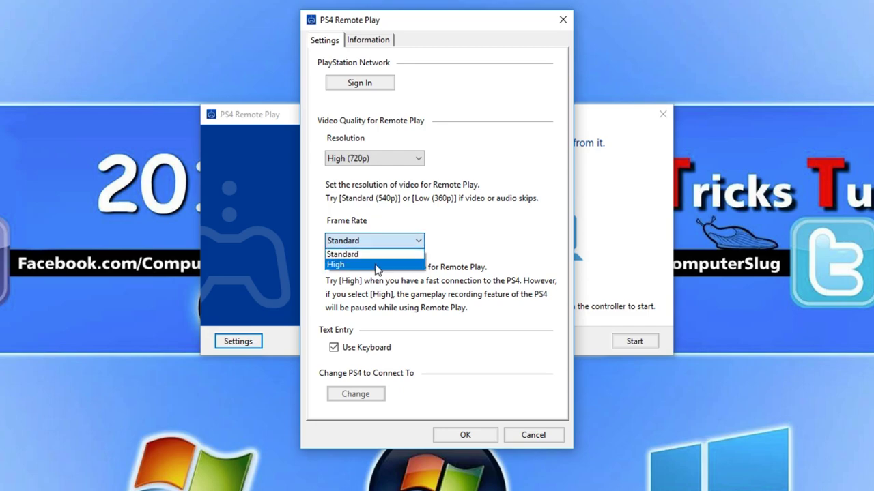
click(378, 266)
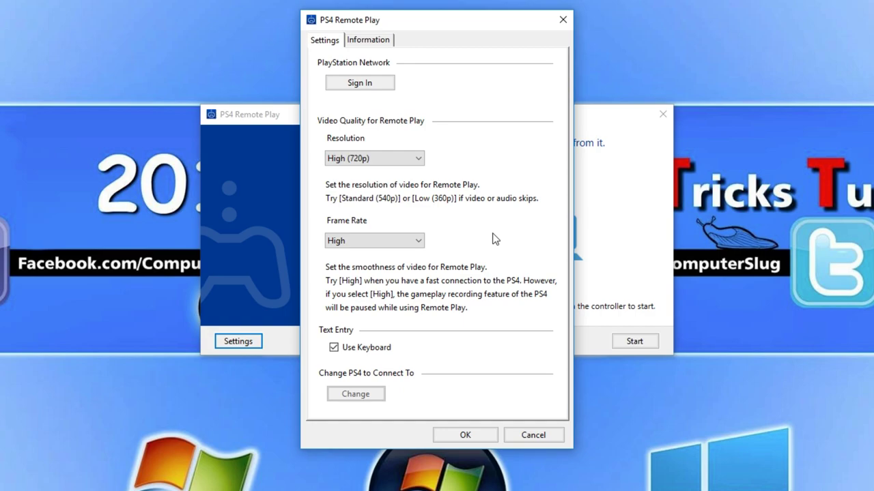
click(490, 435)
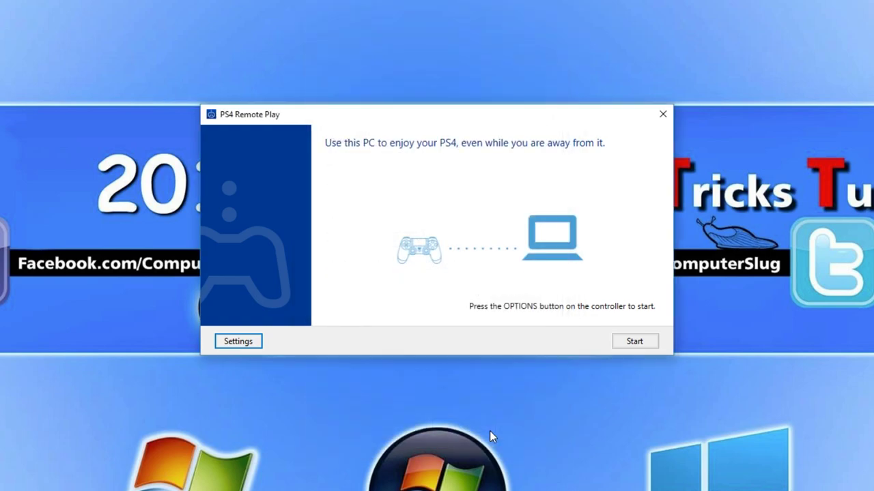
Start the Remote Play connection to the PS4 and display its stream in full screen
click(634, 342)
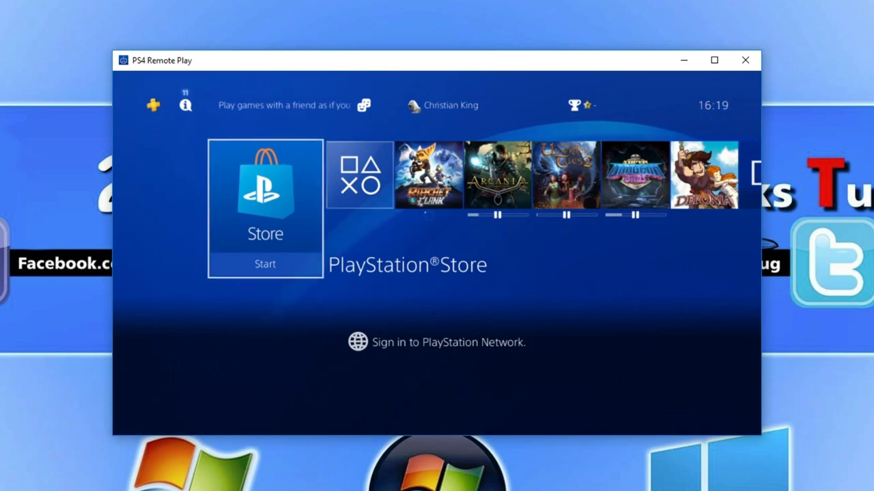
mouse_move(569, 226)
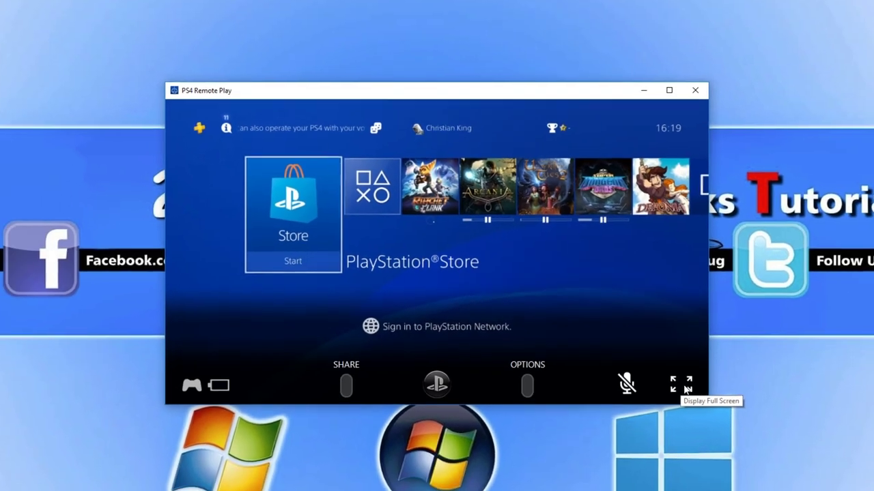
click(685, 387)
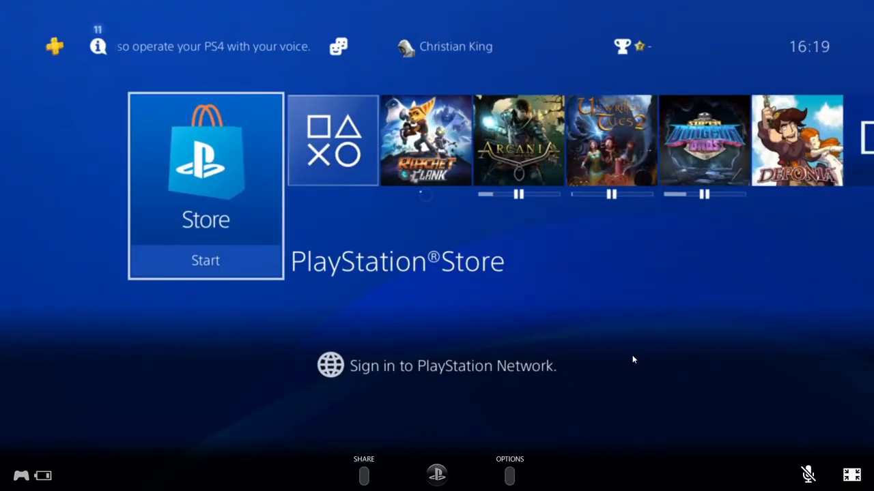